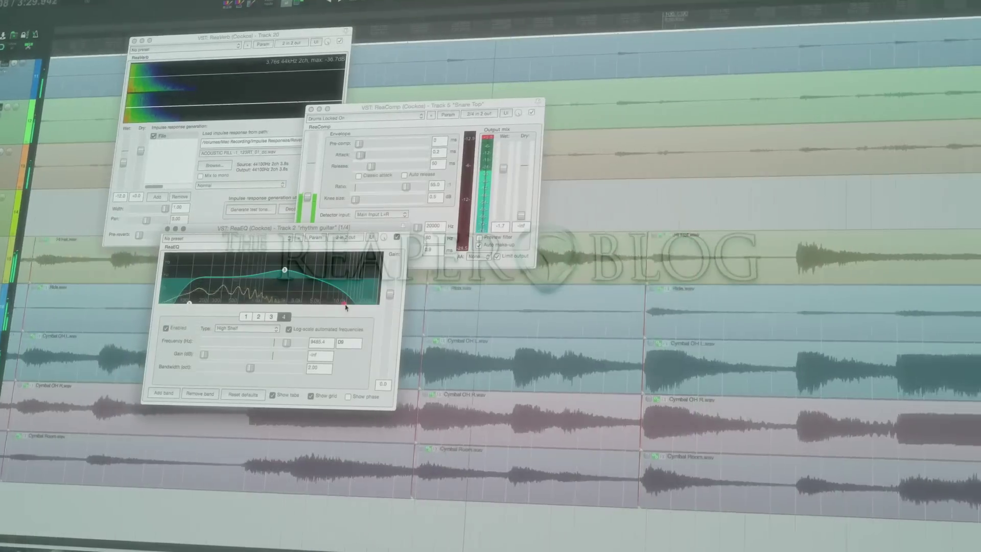
- Raise the ReaEQ band 4 high-shelf frequency to about 16709 Hz
left_click_drag(346, 307, 365, 305)
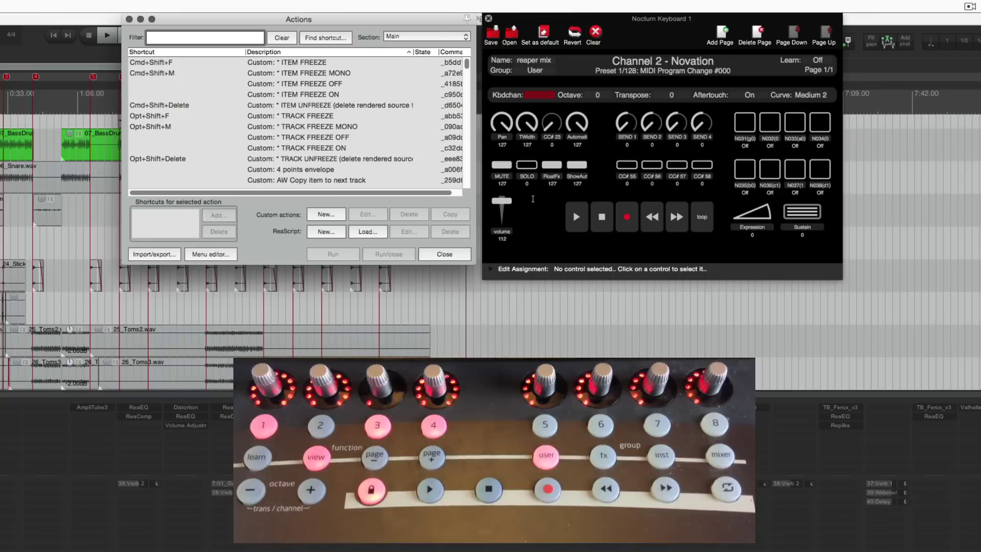
- Check the Pan knob's range and find its CC 21 action, 'Track: Set pan for last touched track'
left_click(710, 282)
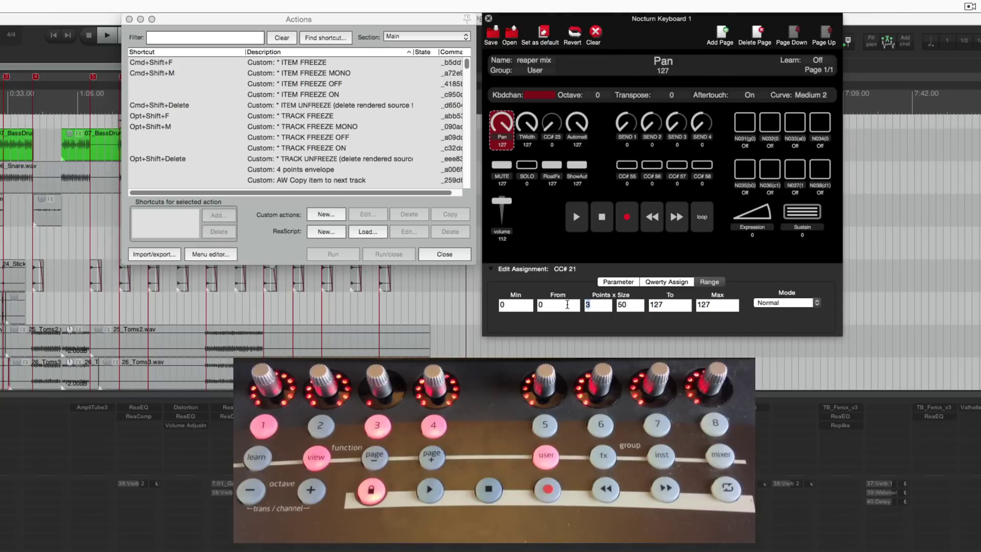
left_click(342, 39)
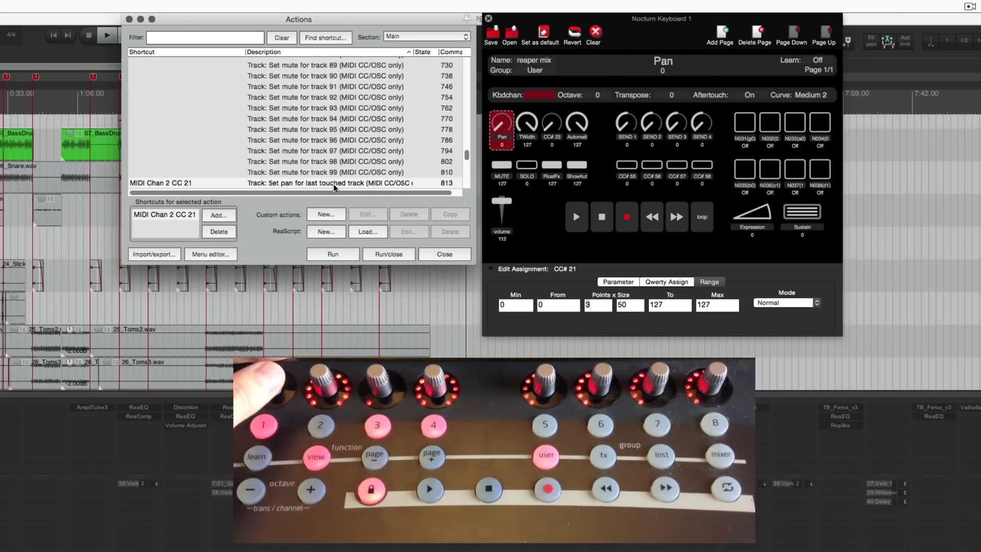
scroll(352, 102, "down", 3)
left_click(352, 105)
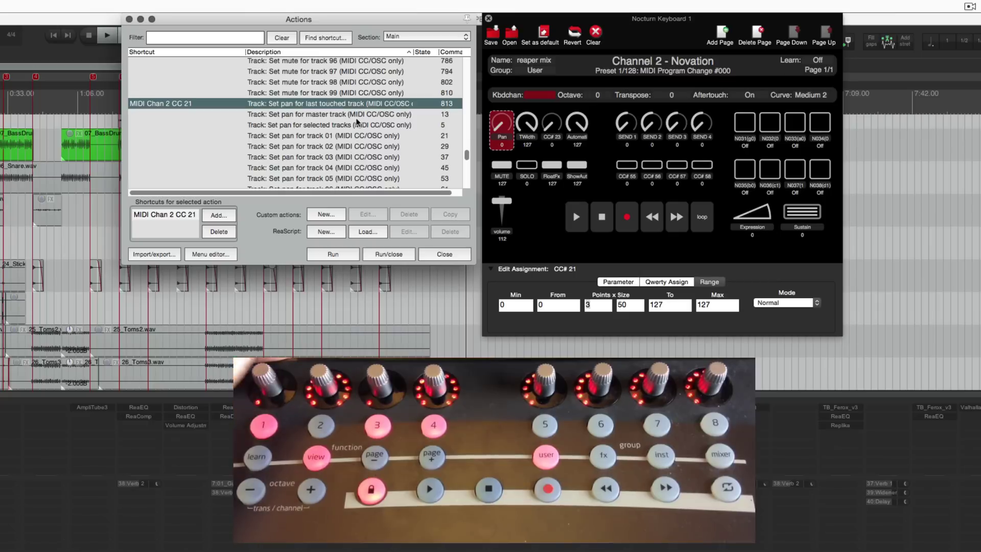
left_click(342, 126)
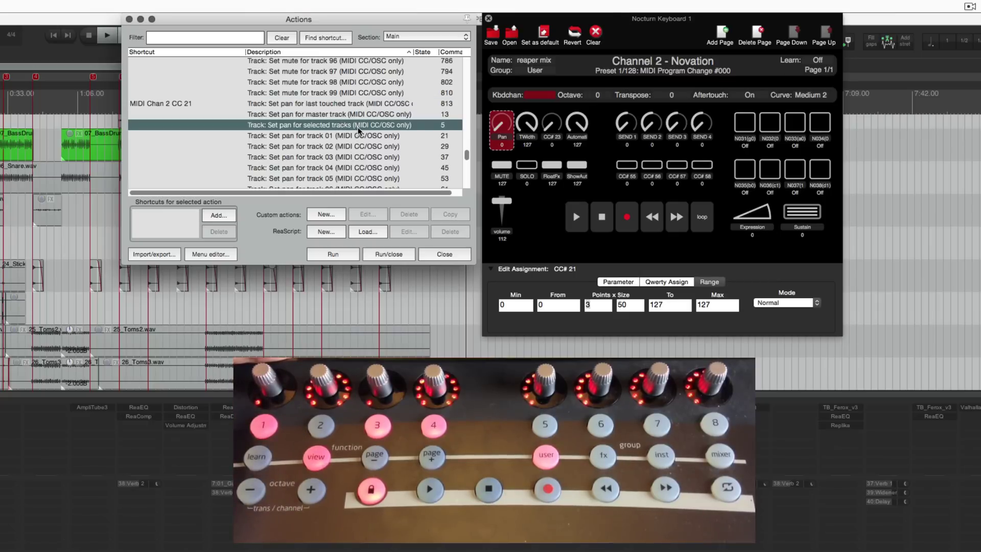
left_click(317, 104)
double_click(172, 217)
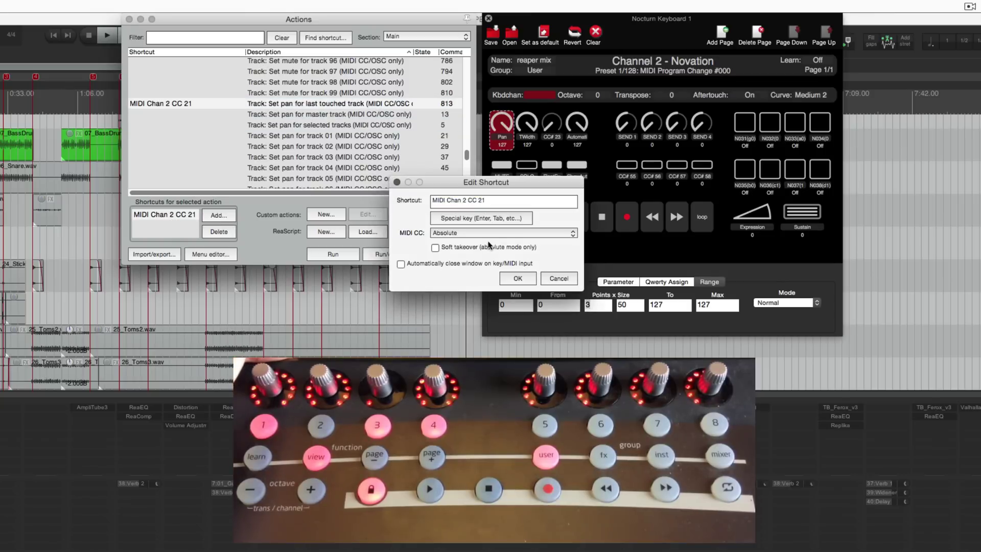
left_click(465, 233)
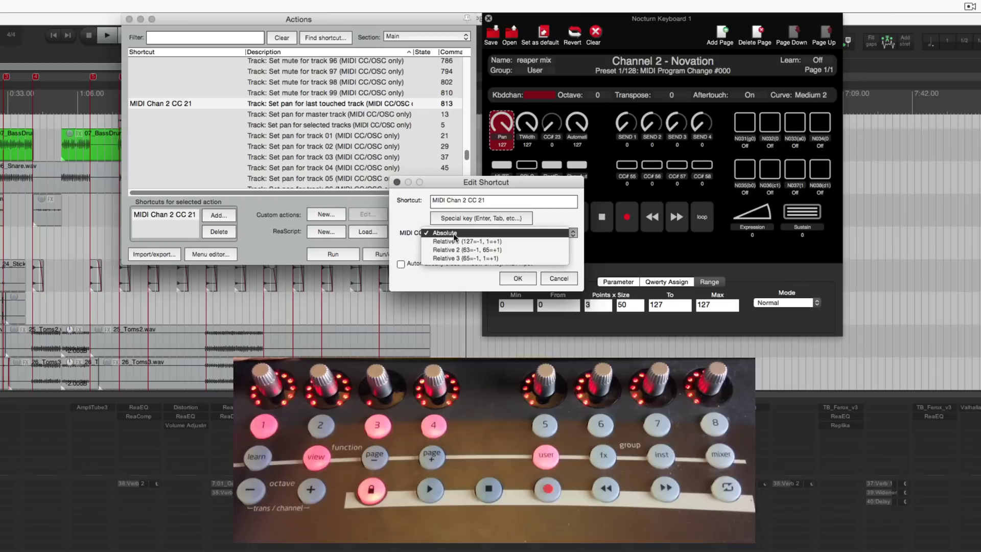
left_click(465, 234)
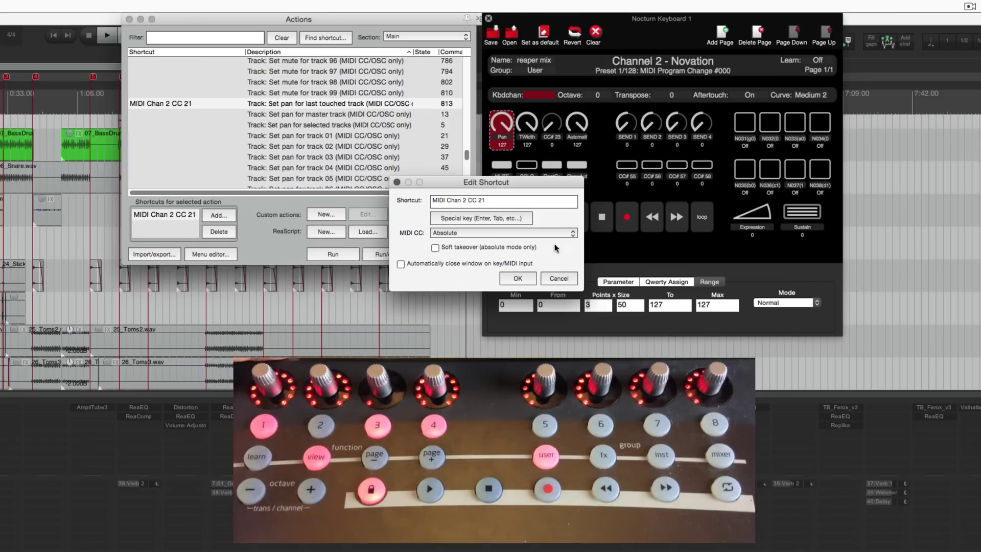
left_click(562, 280)
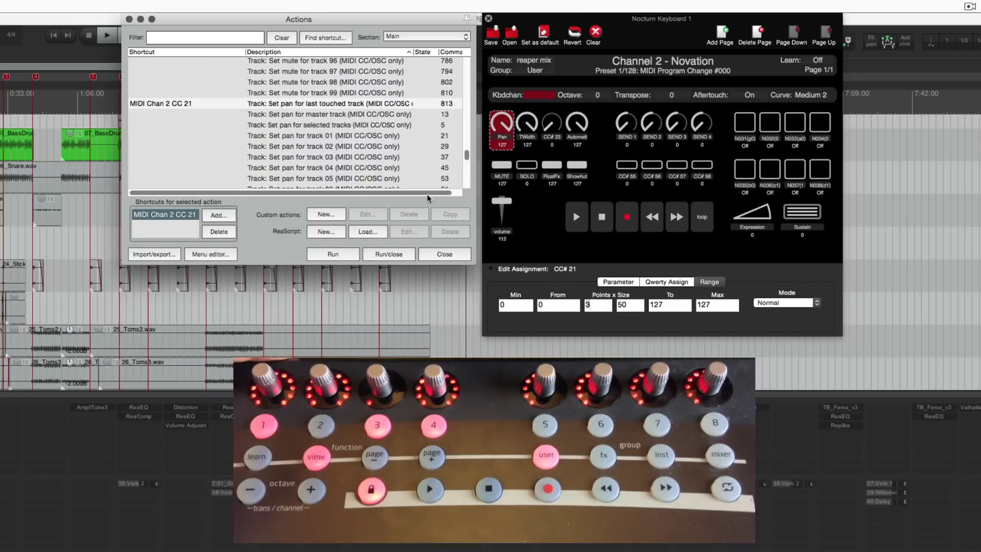
- Inspect the TWidth (CC 22), CC# 23 and Automation (CC 24) knob assignments in Automap
left_click(526, 128)
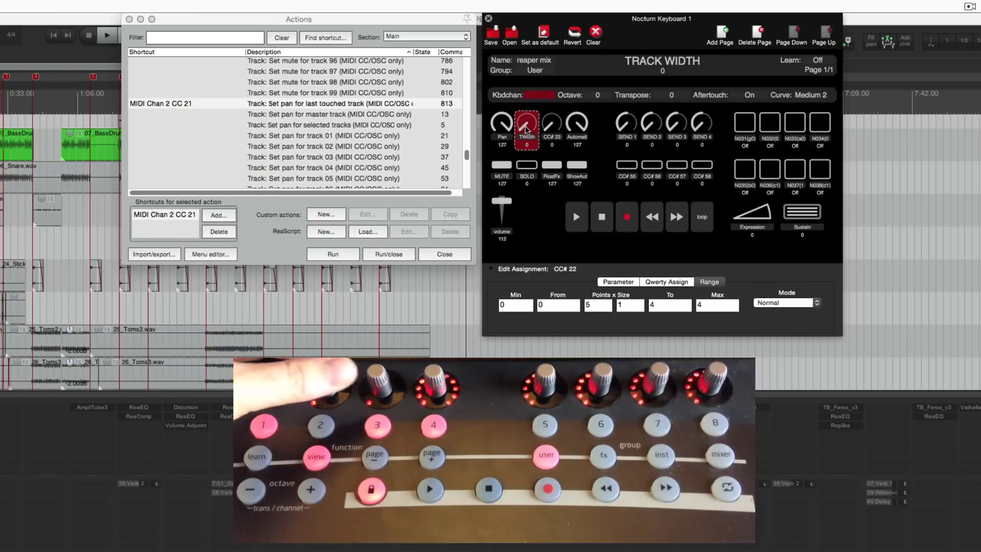
left_click(560, 130)
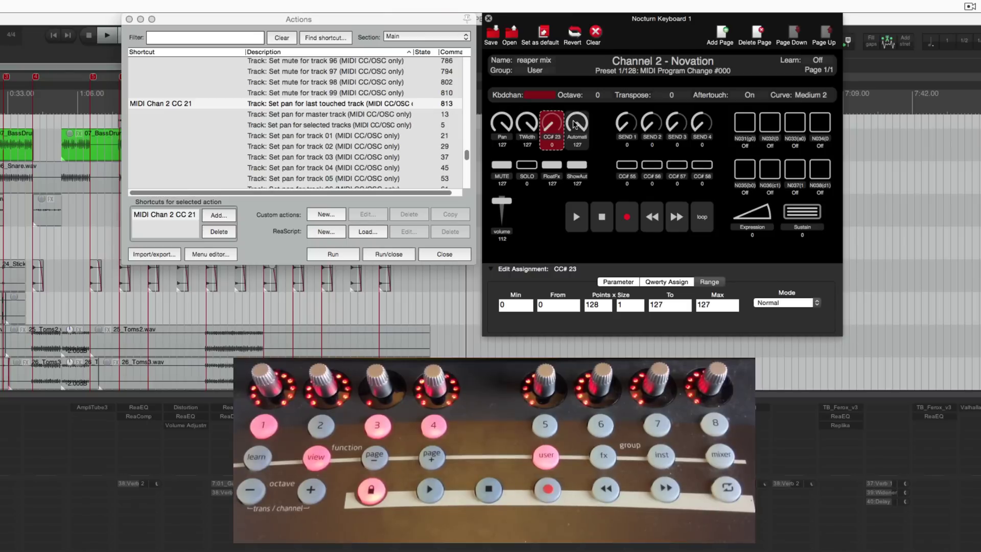
left_click(574, 124)
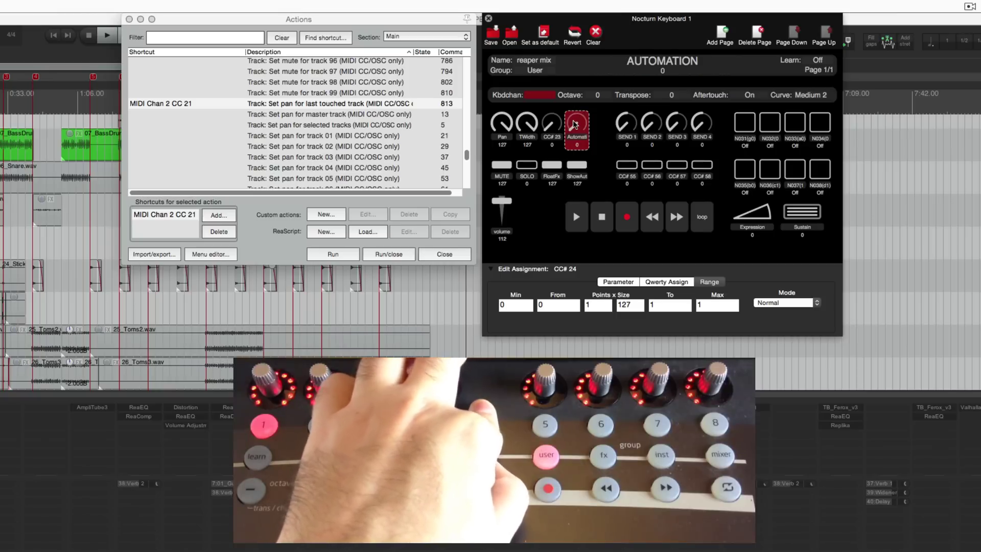
- Locate the stereo-width action on CC 22 and the automation touch/trim toggle on CC 24
left_click(326, 38)
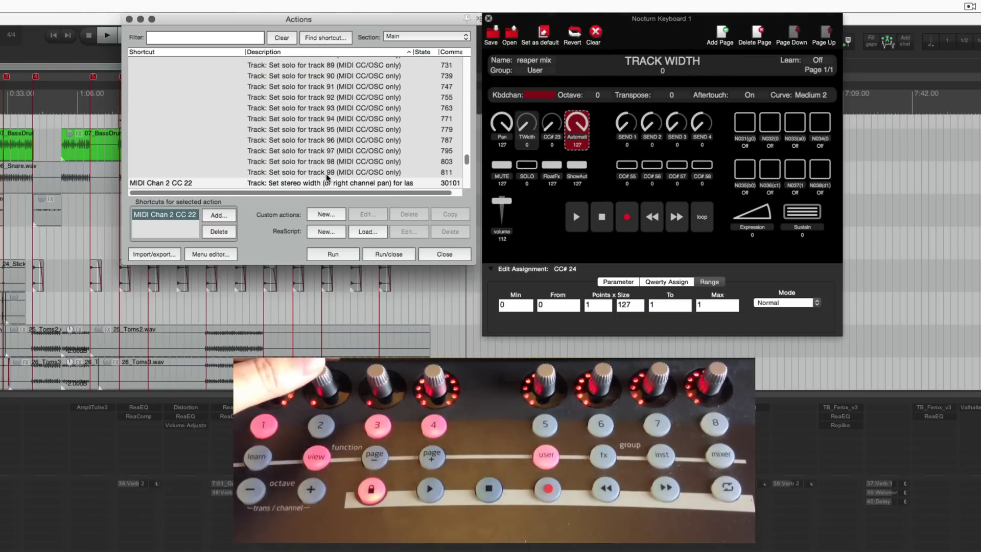
scroll(327, 176, "down", 3)
left_click(331, 151)
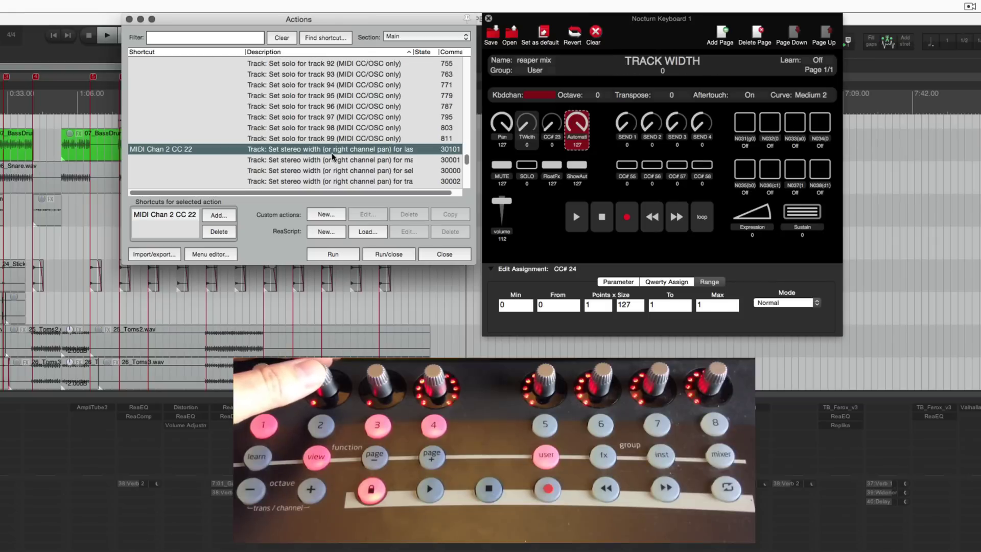
left_click(327, 36)
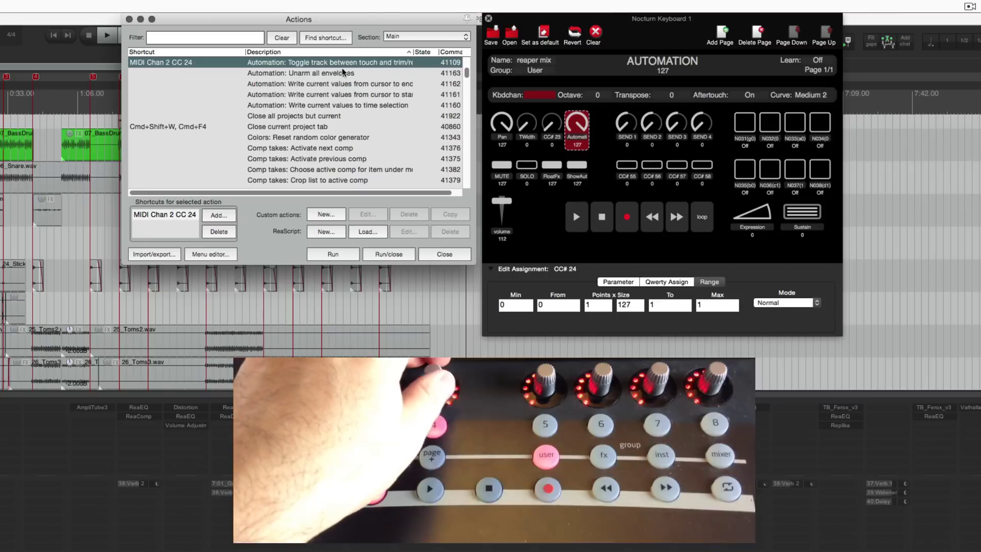
double_click(183, 219)
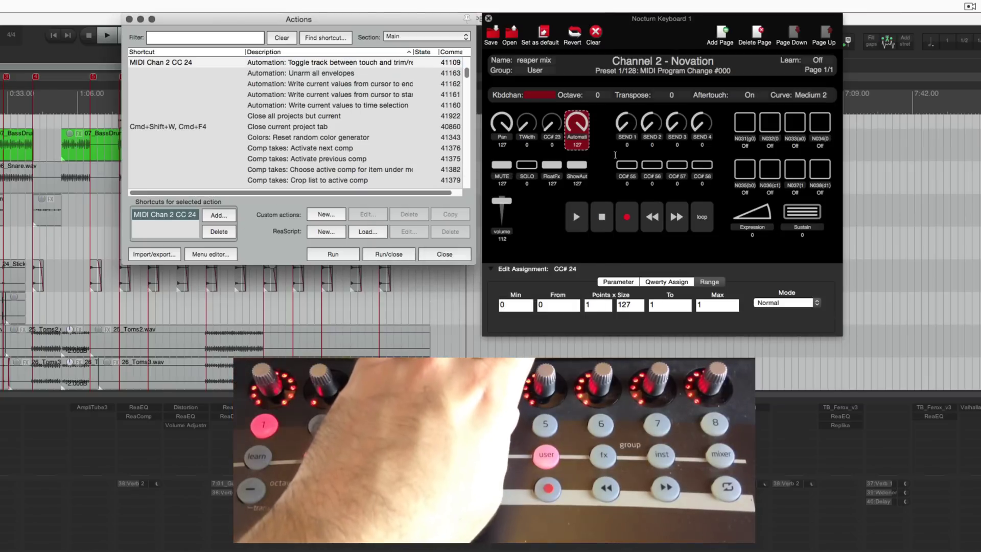
- Find SEND 1's track send 1 volume action on CC 25 and confirm its Relative 3 mode
left_click(340, 38)
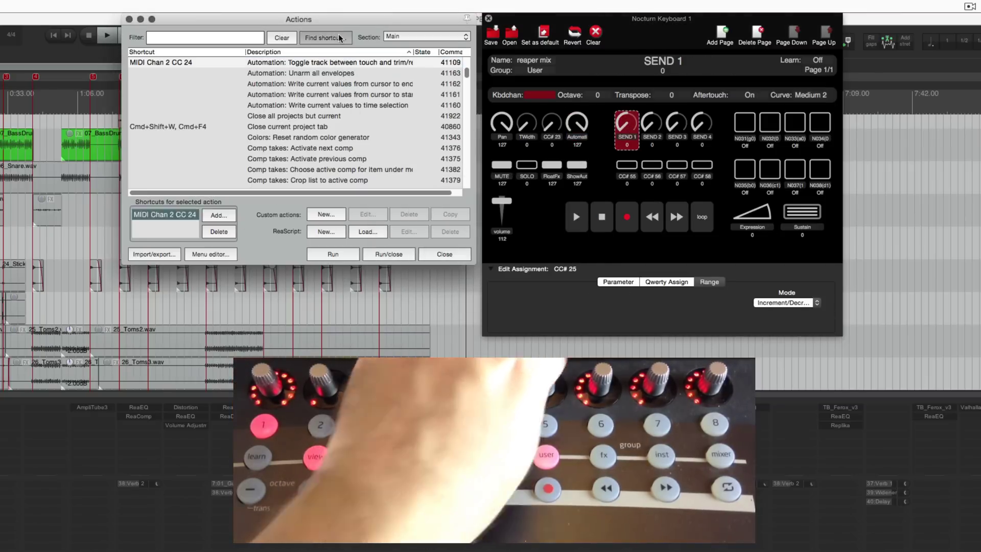
left_click(173, 217)
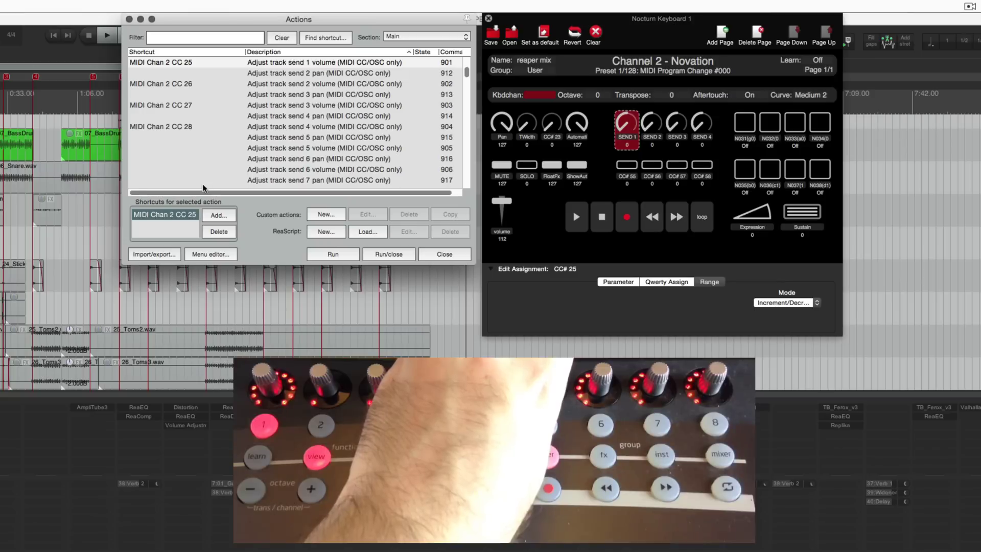
double_click(186, 217)
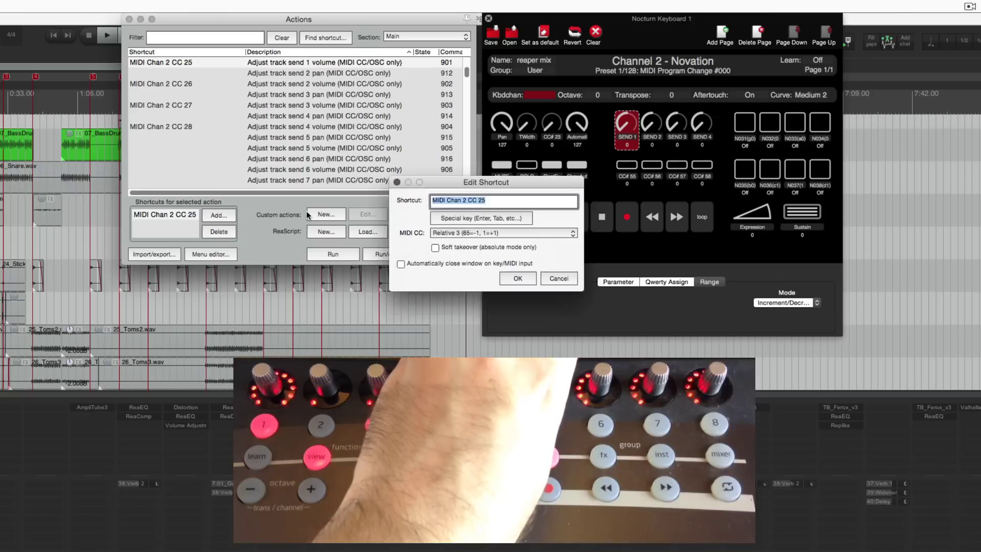
left_click(468, 231)
left_click(407, 253)
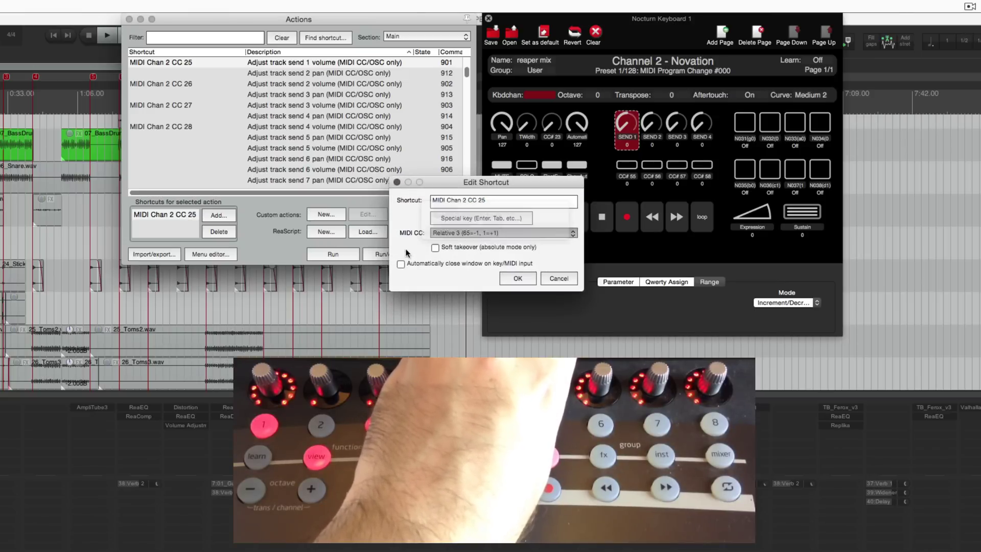
left_click(559, 278)
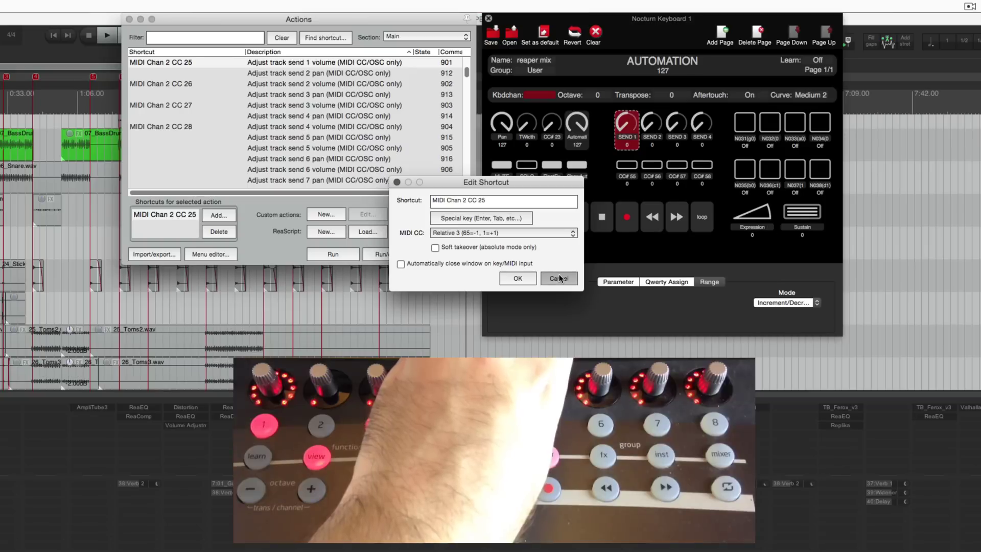
- Keep the SEND 1 knob's Automap mode at Increment/Decrement
left_click(772, 305)
left_click(772, 303)
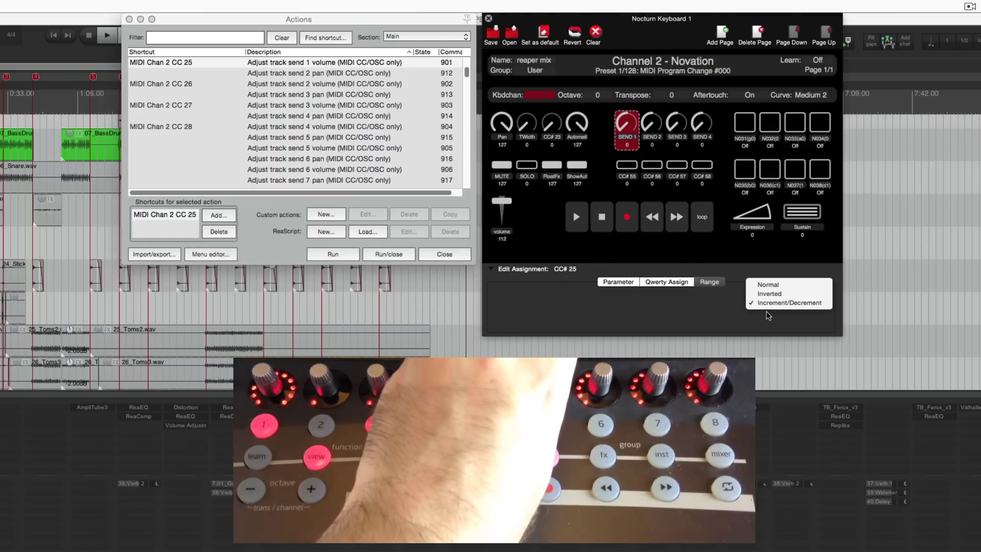
left_click(769, 303)
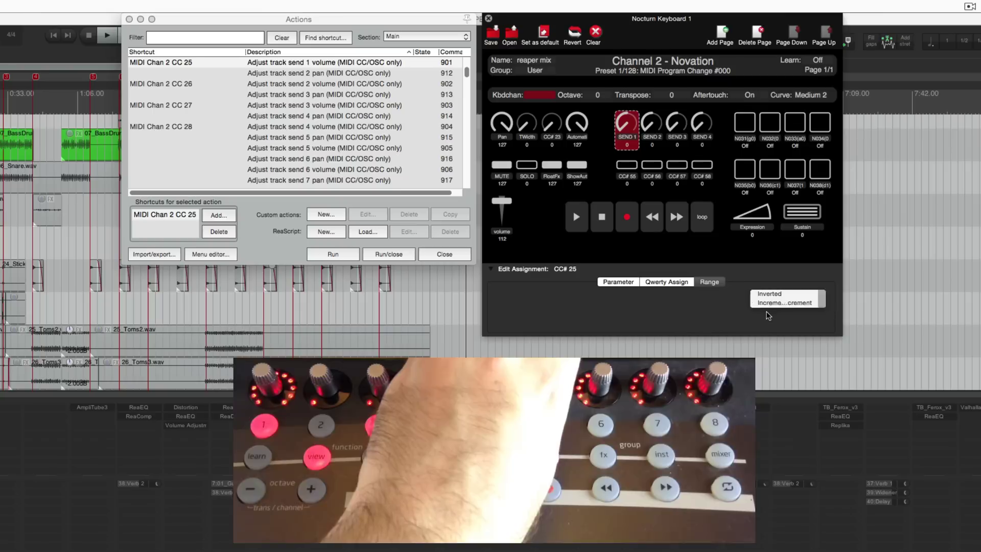
- Check that CC 26, 27 and 28 drive track send 2, 3 and 4 volume
left_click(322, 87)
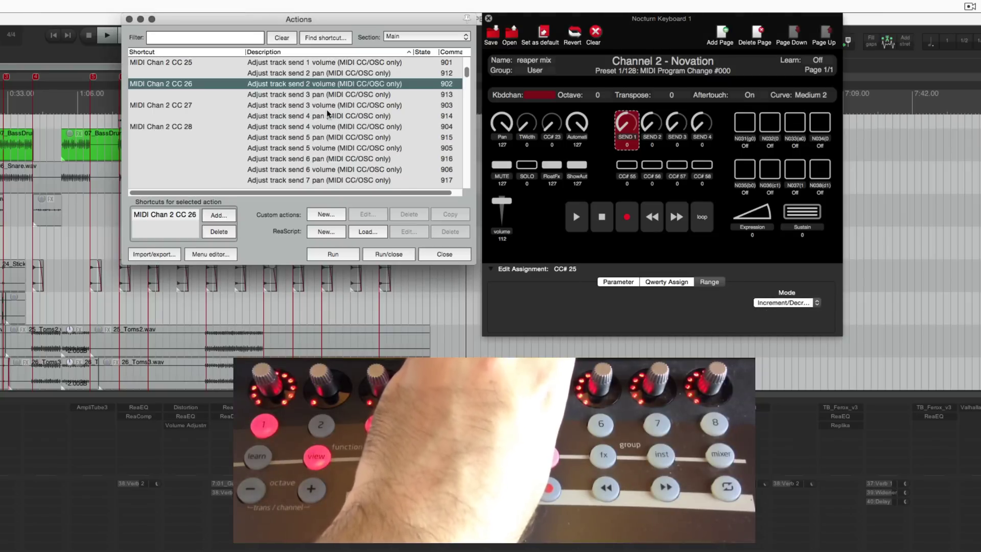
left_click(314, 107)
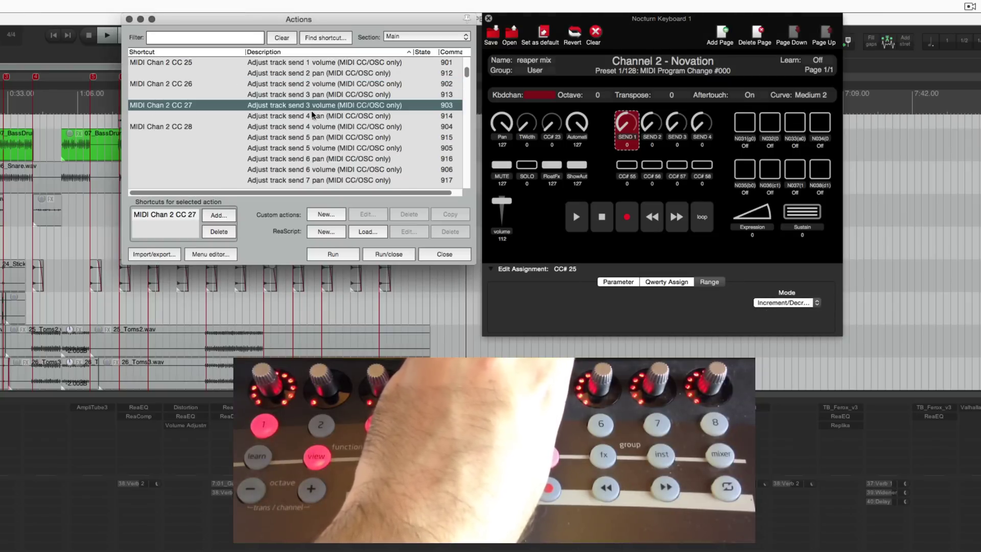
left_click(307, 127)
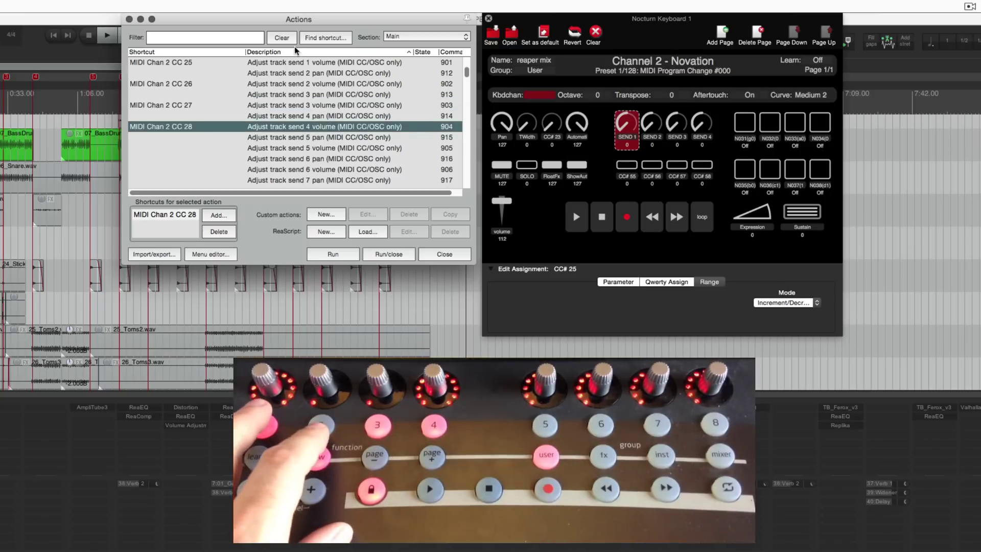
- Bind the MUTE button (CC 51) to 'Set mute for last touched track' with soft takeover
left_click(323, 37)
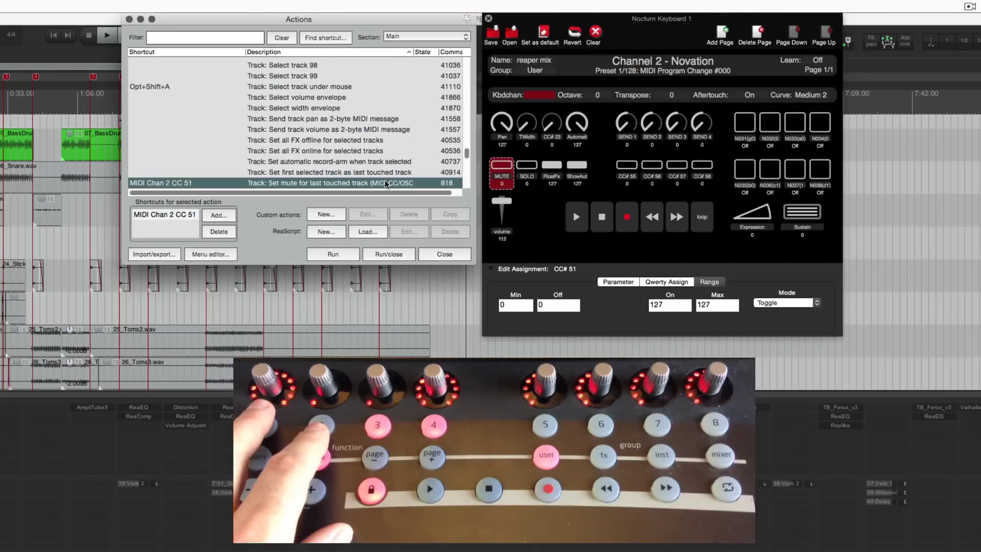
left_click(171, 219)
double_click(171, 218)
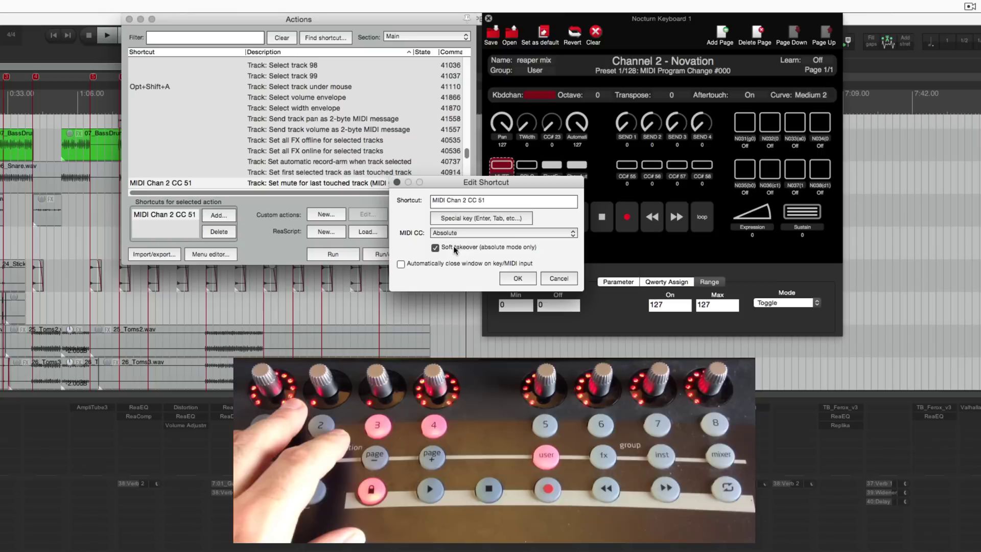
left_click(518, 278)
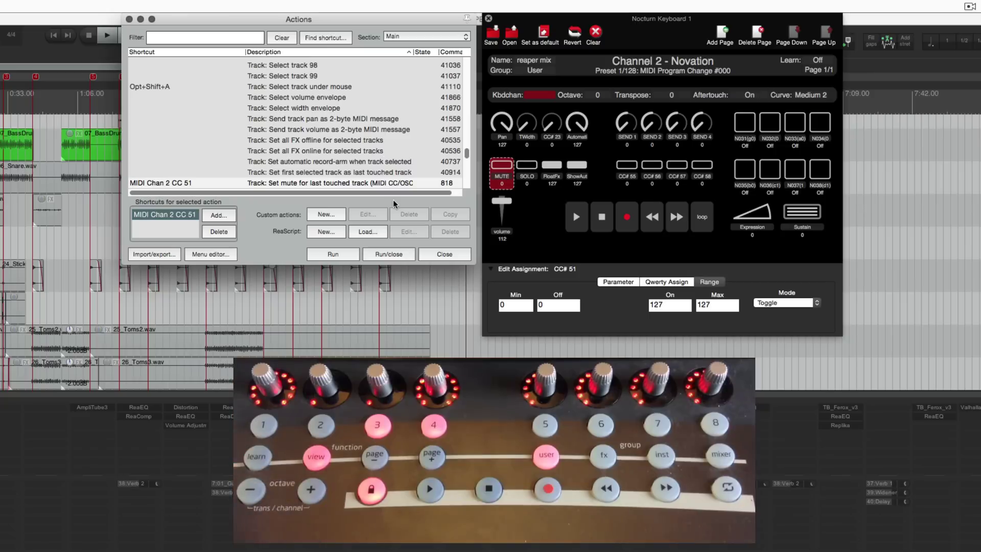
- Bind the SOLO button (CC 52) to 'Set solo for last touched track', keeping it momentary
left_click(326, 38)
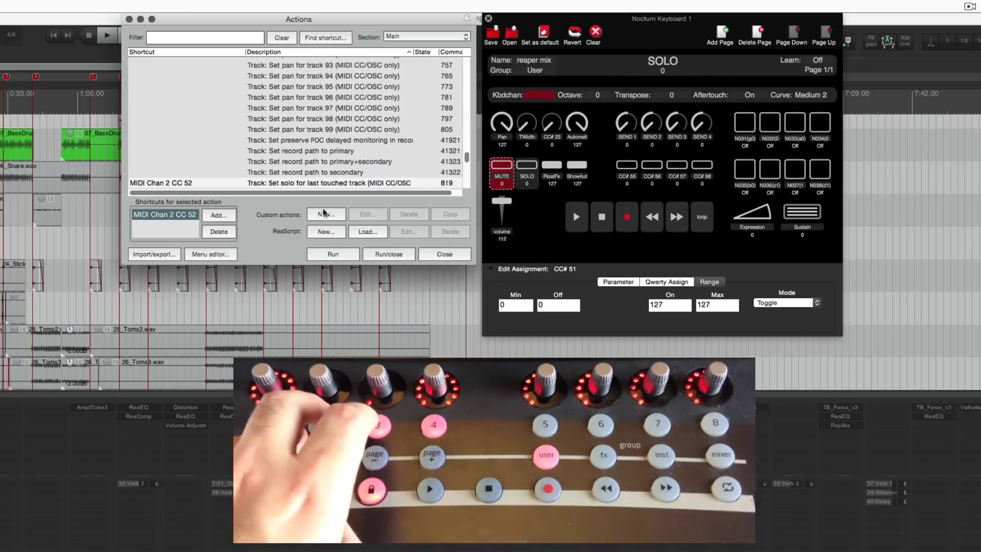
left_click(528, 176)
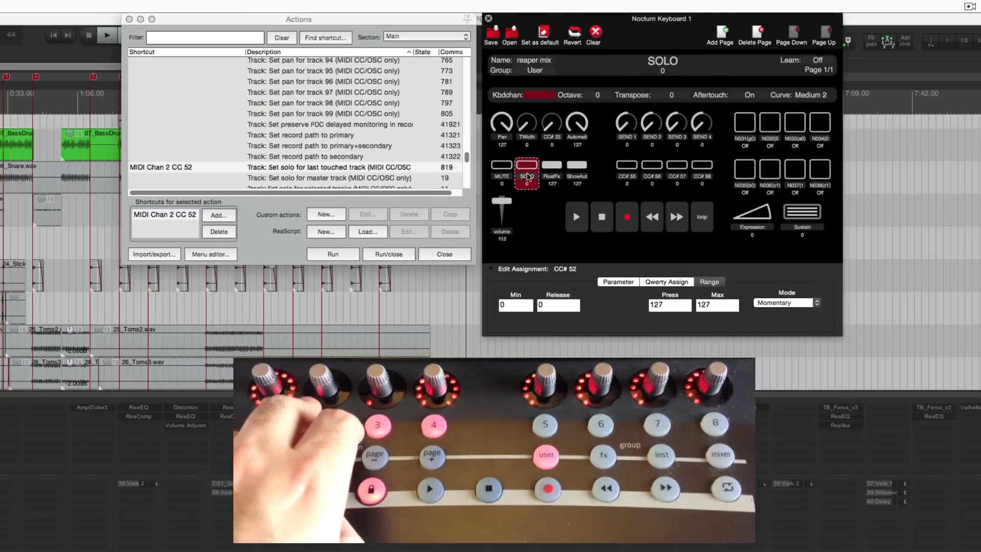
left_click(769, 307)
left_click(771, 304)
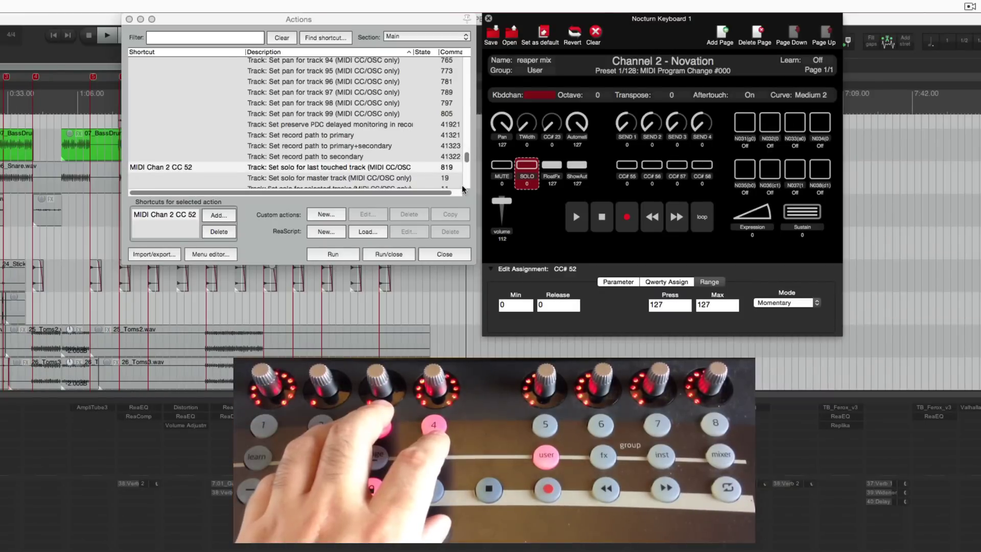
- Learn CC 53 for 'SWS/S&M: Toggle show all floating FX for selected tracks' and set FloatFx to Toggle
left_click(326, 38)
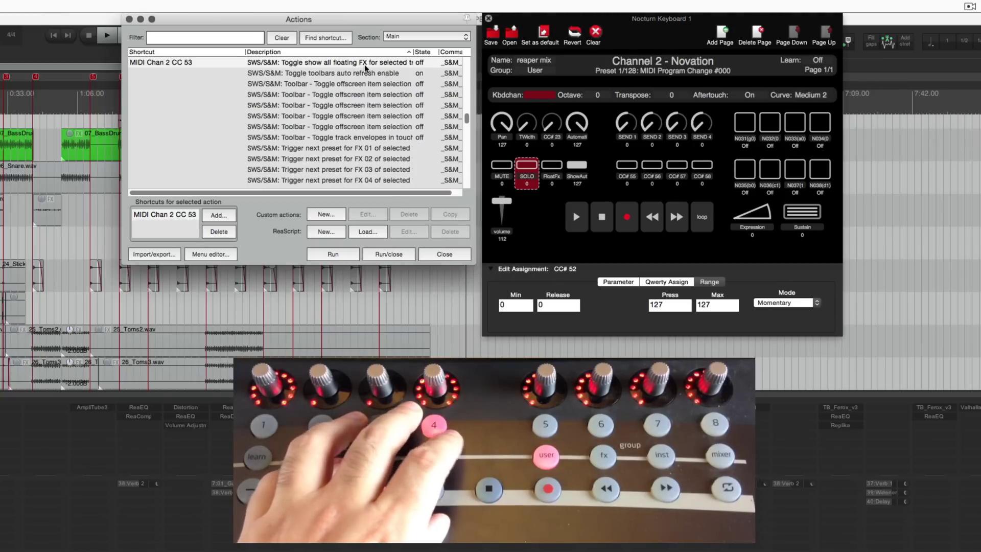
left_click(774, 304)
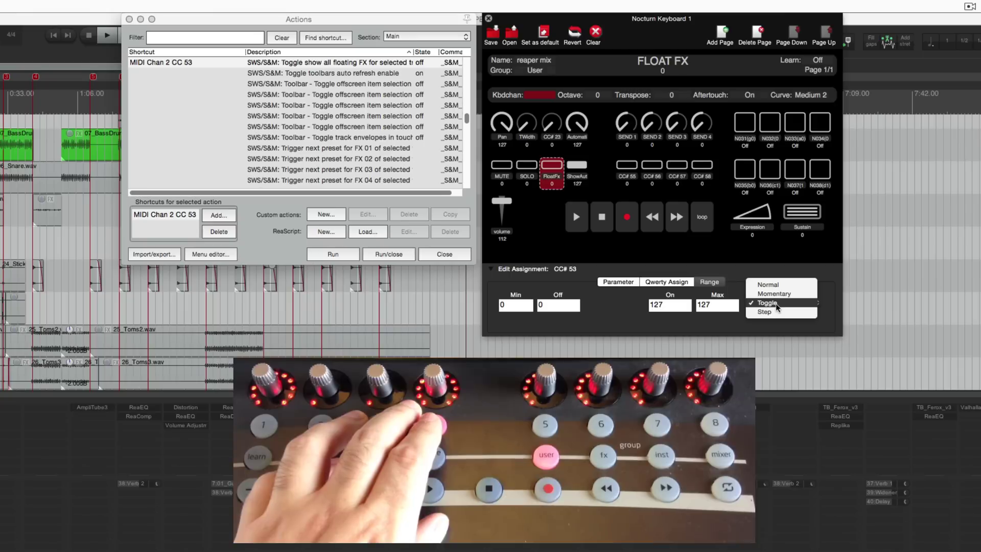
left_click(777, 305)
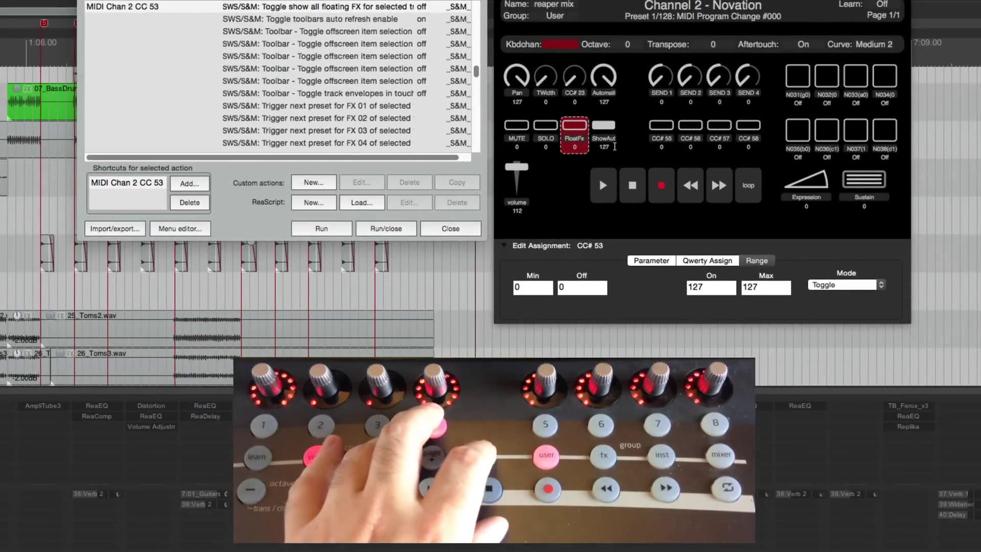
- Bind ShowAut (CC 54) to 'Toggle show all active envelopes for all tracks', then hide the mixer
left_click(608, 145)
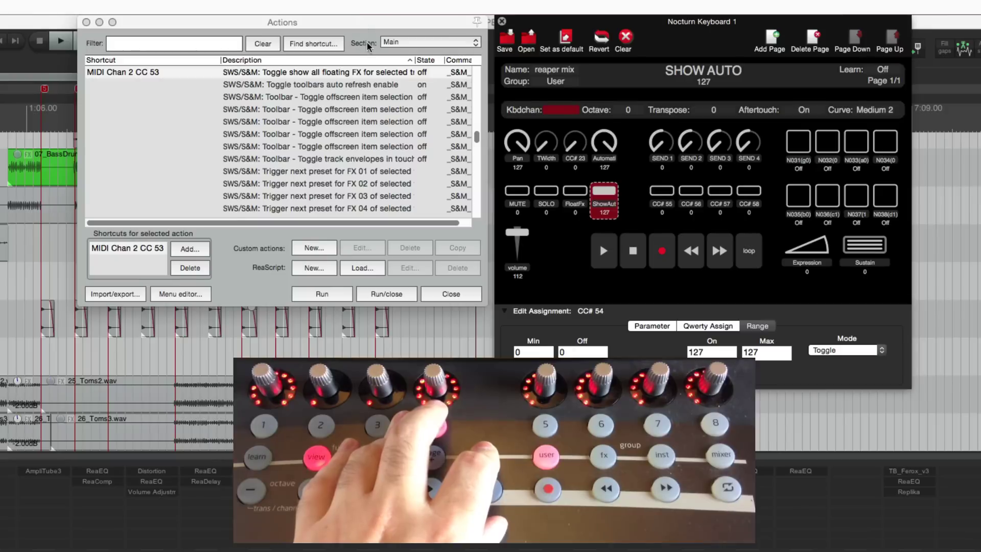
left_click(317, 44)
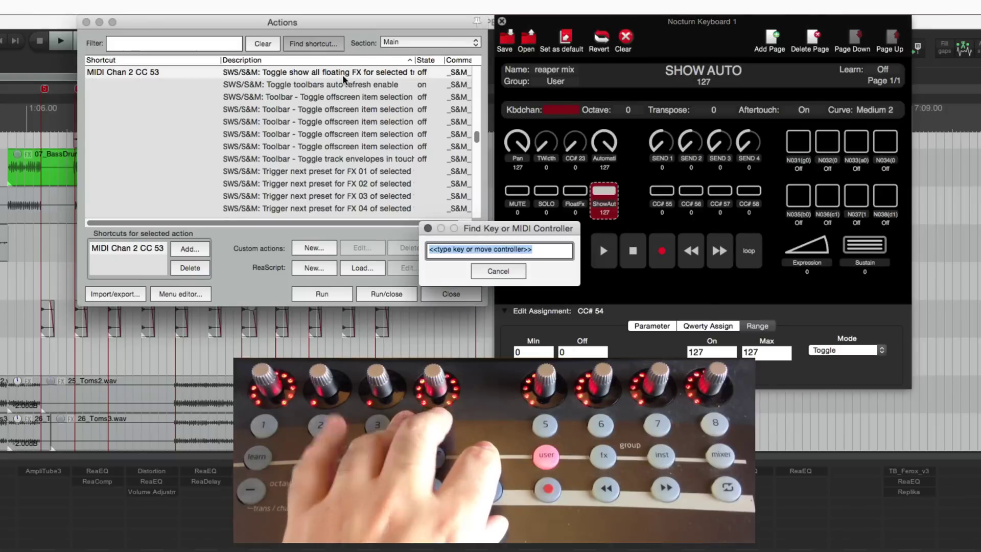
double_click(139, 251)
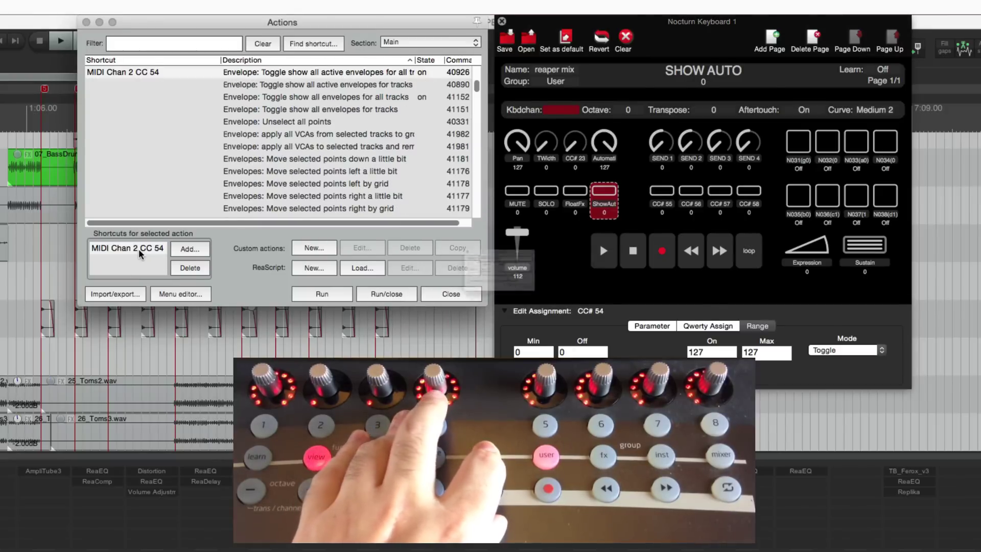
left_click(543, 322)
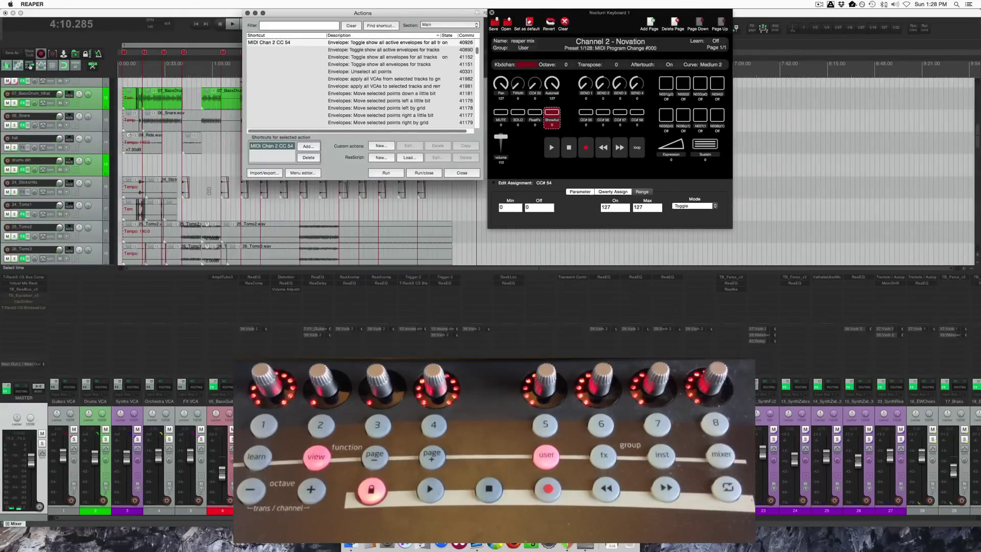
key("ctrl+m")
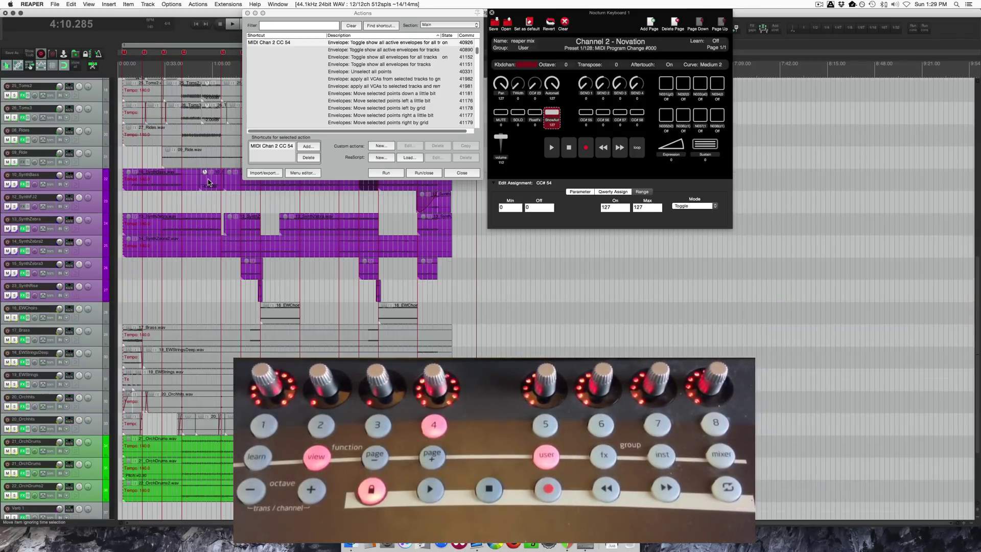
- Rename the CC# 57 button to 'select prev'
left_click(583, 118)
left_click(583, 117)
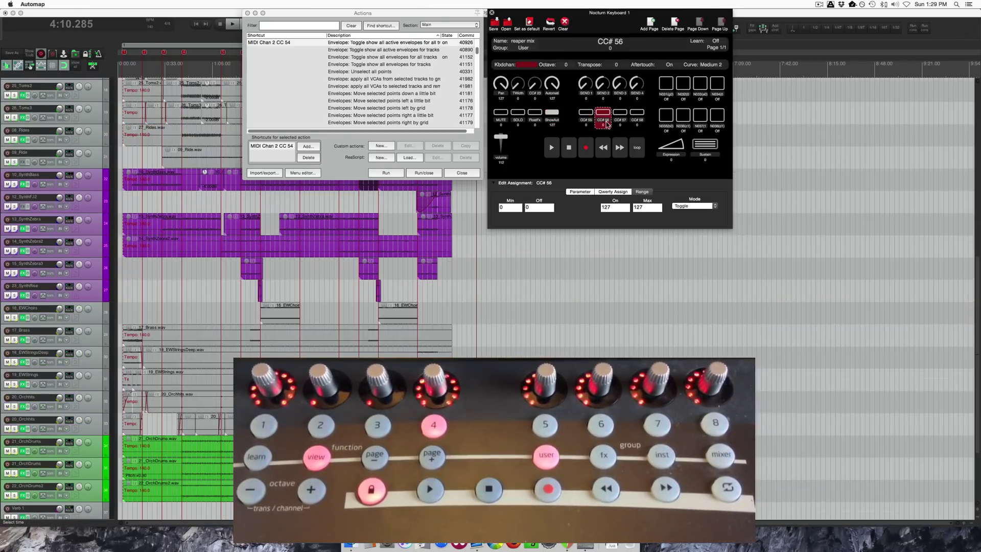
left_click(620, 117)
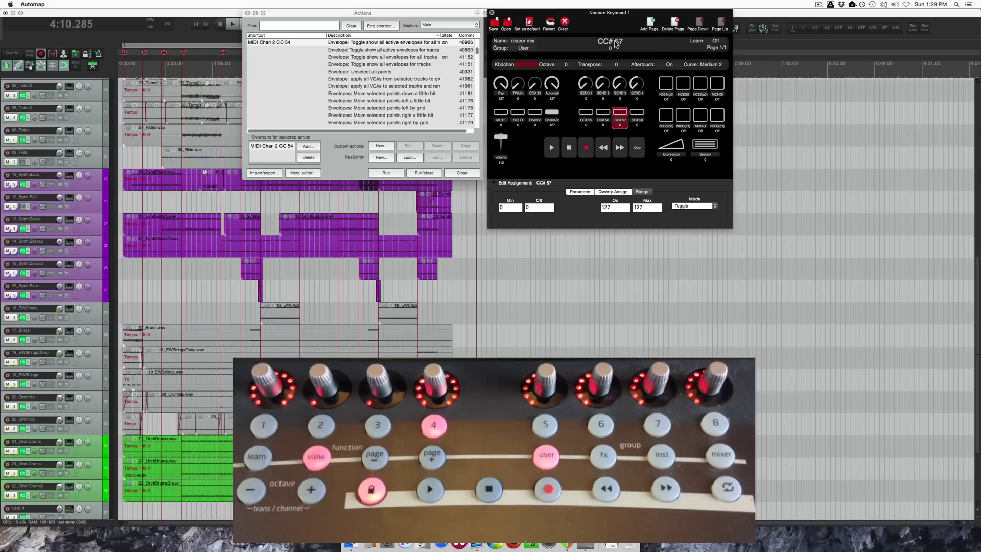
right_click(620, 119)
left_click(637, 132)
key("Return")
- Rename the CC# 58 button to 'select next'
left_click(637, 117)
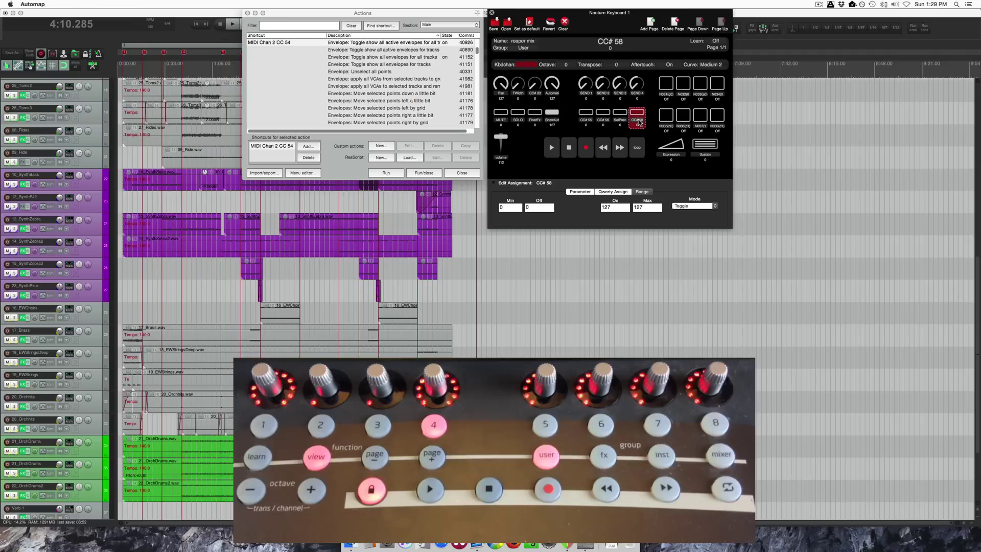
right_click(638, 121)
left_click(646, 130)
type("select next")
key("Return")
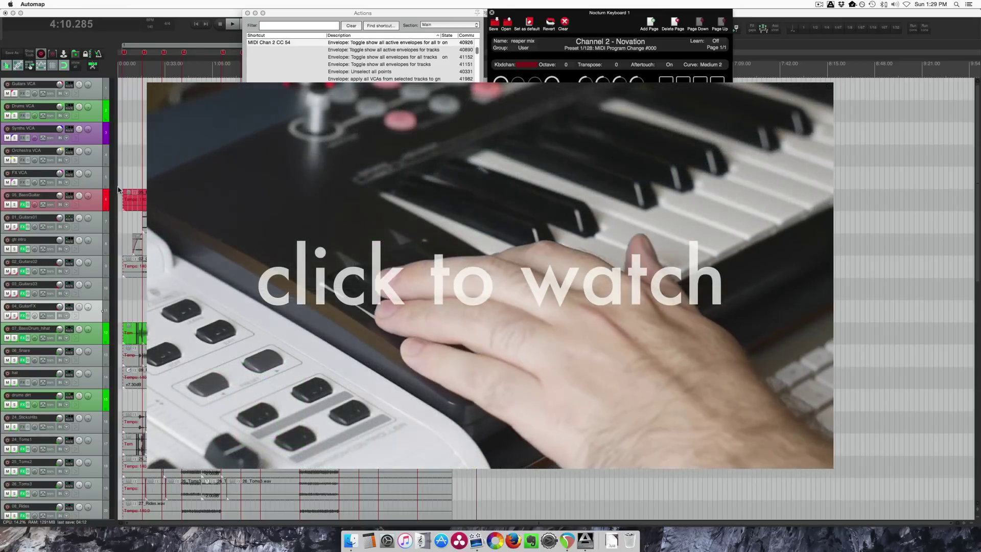
- Return to the Actions list to map the volume fader to selected-track volume
left_click(391, 34)
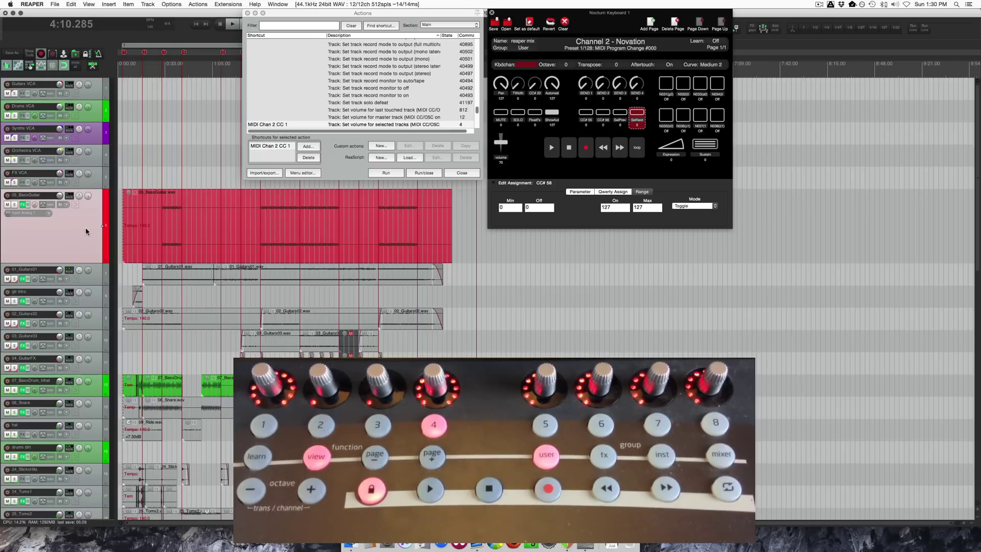
- Close the Actions list and play the song from about 0:31 in the BassGuitar item
left_click(462, 173)
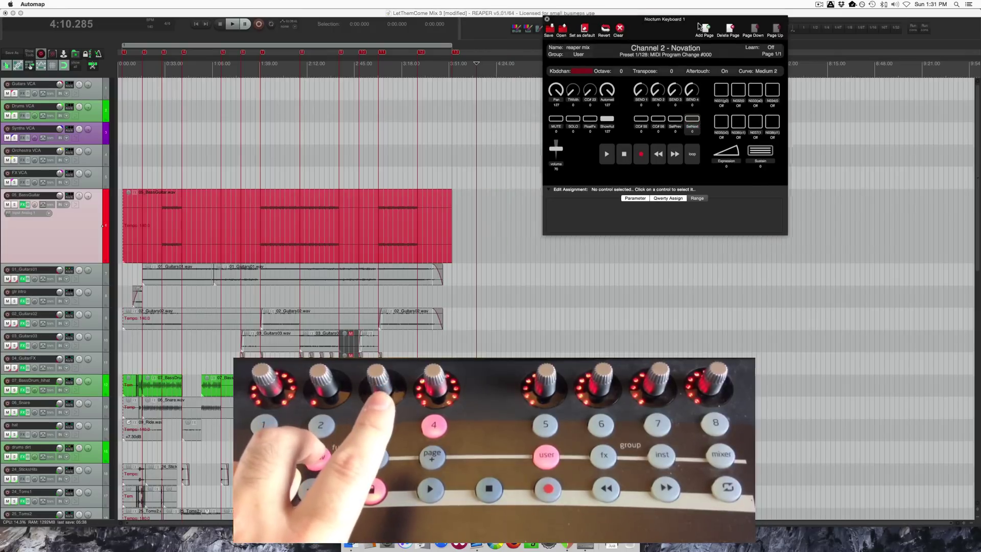
left_click(236, 174)
scroll(215, 161, "up", 3)
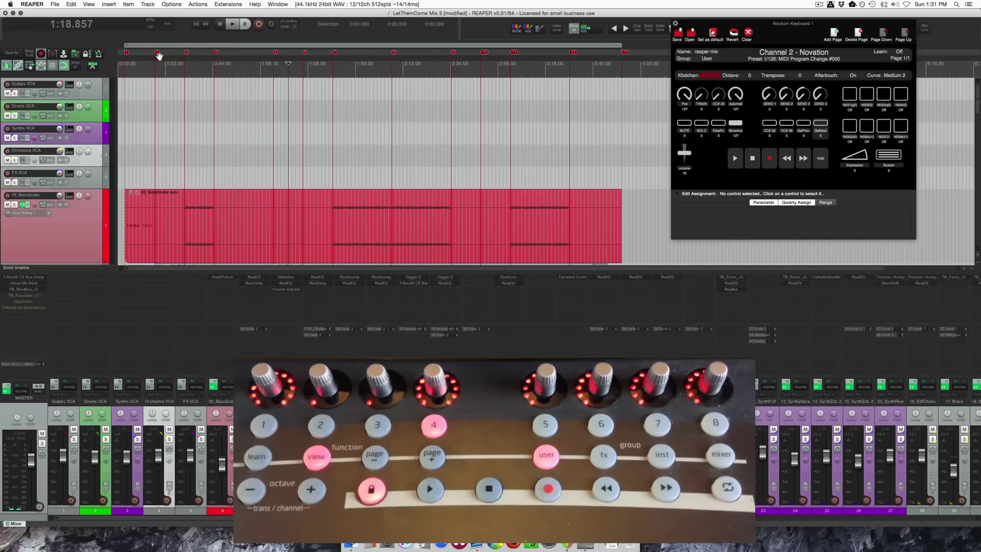
scroll(214, 236, "down", 1)
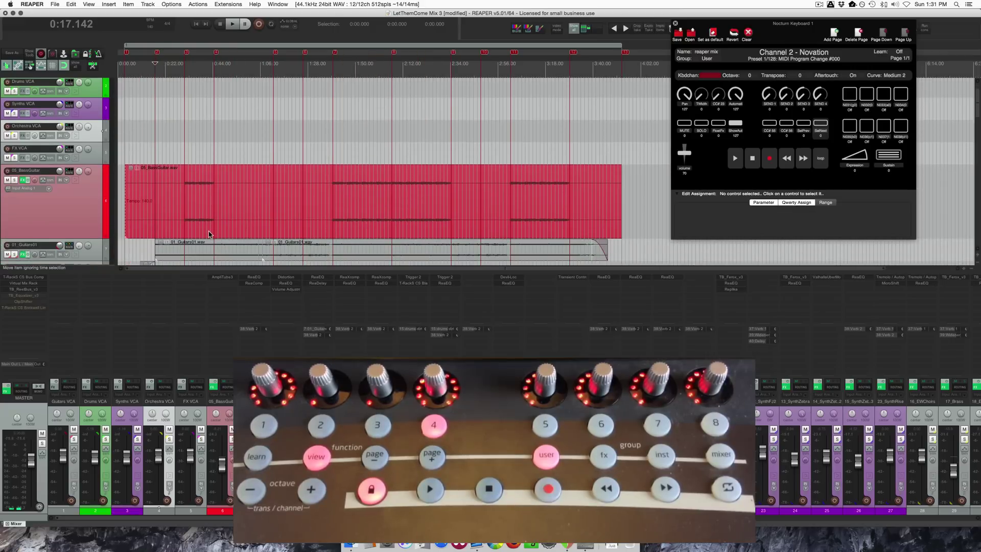
scroll(195, 203, "down", 3)
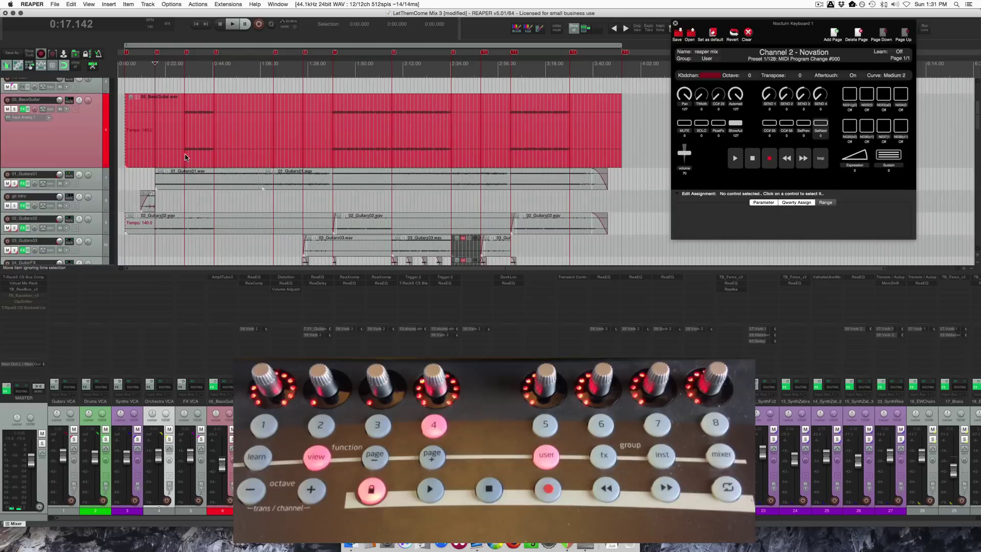
left_click(187, 157)
key("space")
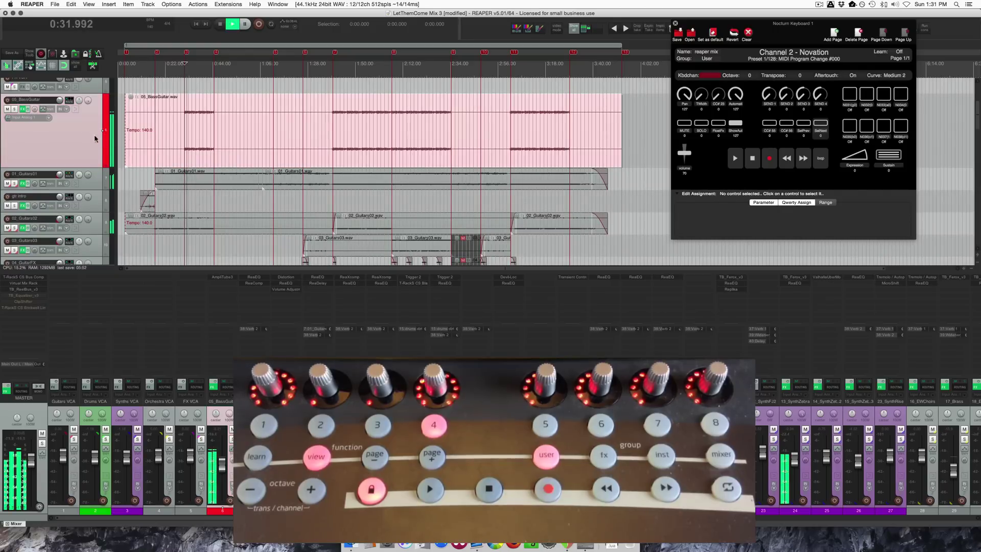